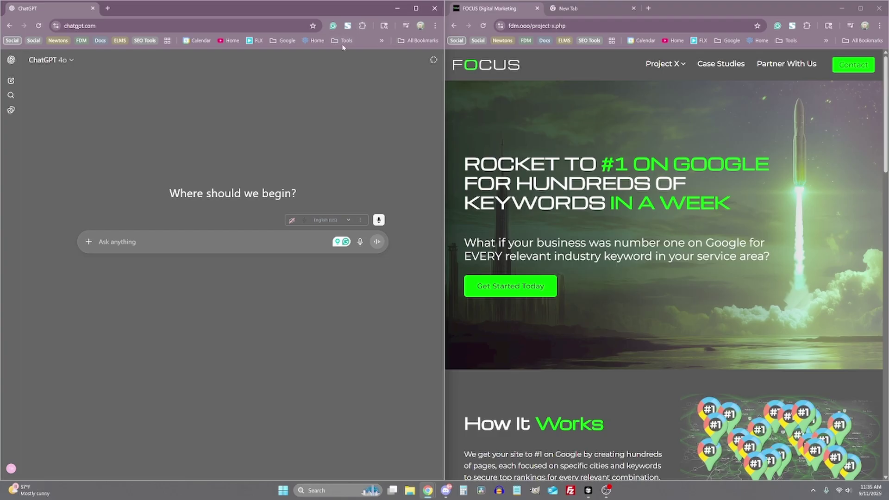
Review the installed extensions and search the Chrome Web Store for ChatGPT voice extensions.
click(363, 25)
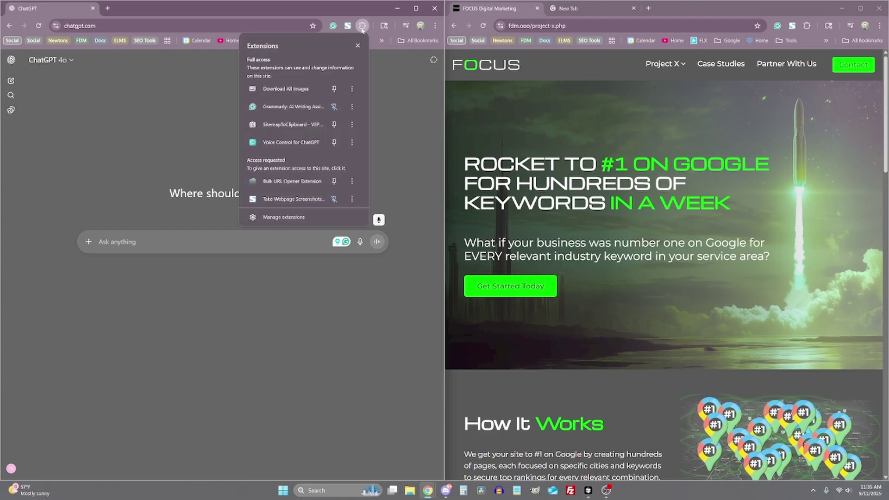
click(284, 217)
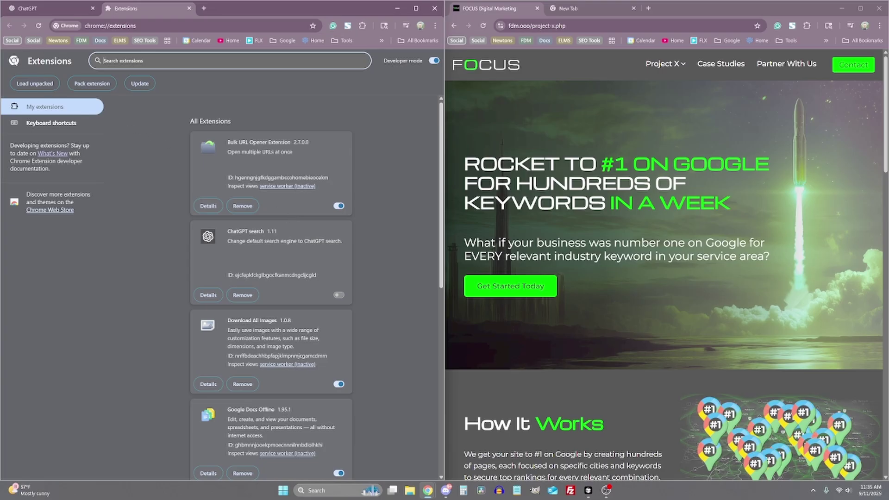
click(44, 213)
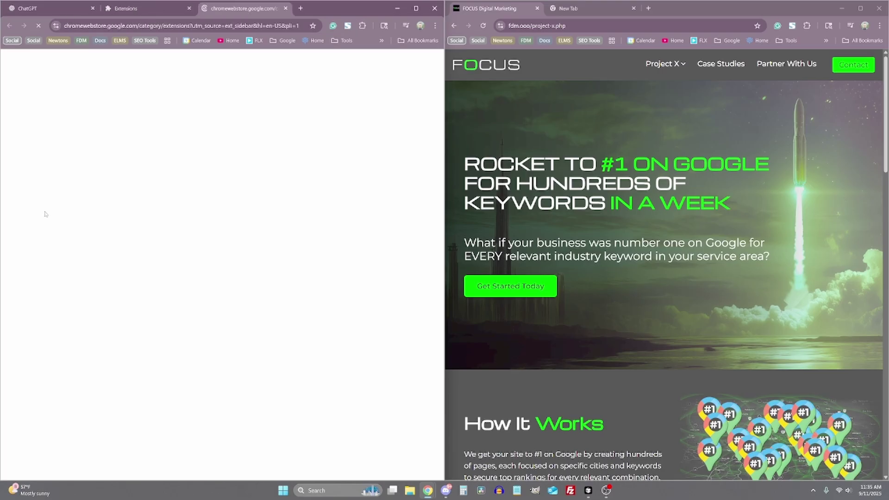
click(258, 64)
text(chat gpt)
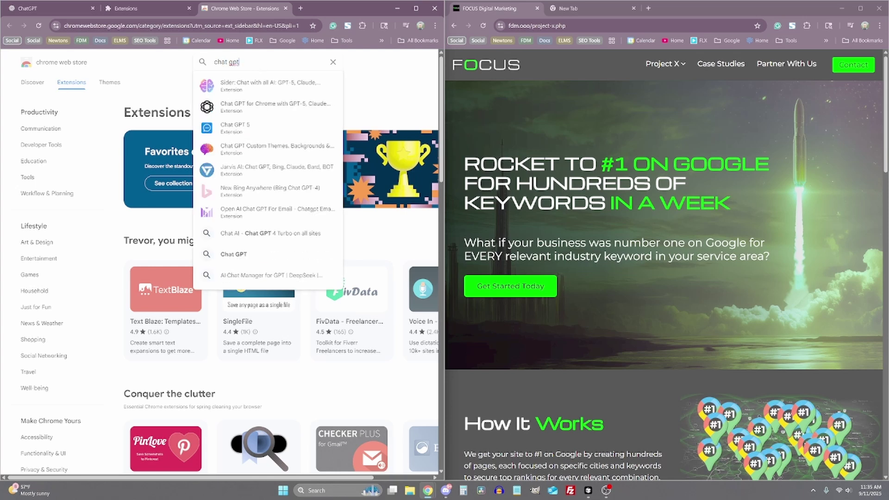
text( voice)
click(245, 89)
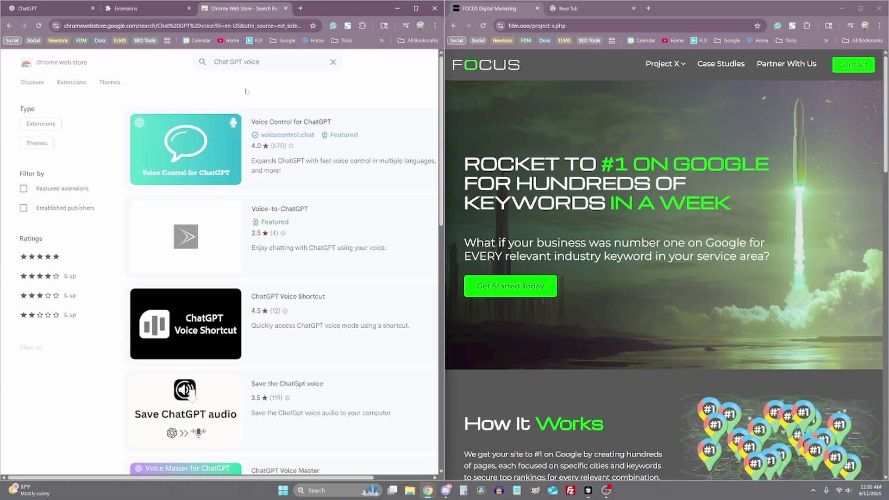
Close the extension tabs and dictate the scenic Gunnison–Santa Fe route-planning prompt in ChatGPT.
click(132, 8)
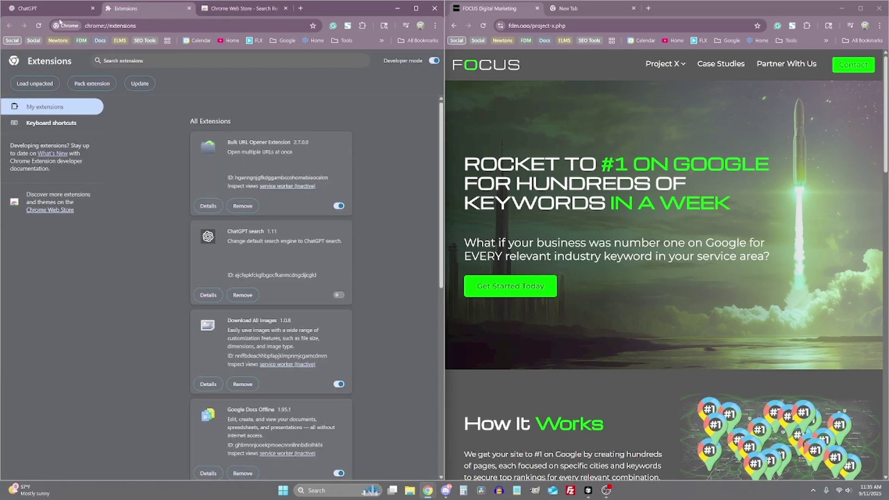
key(ctrl+Tab)
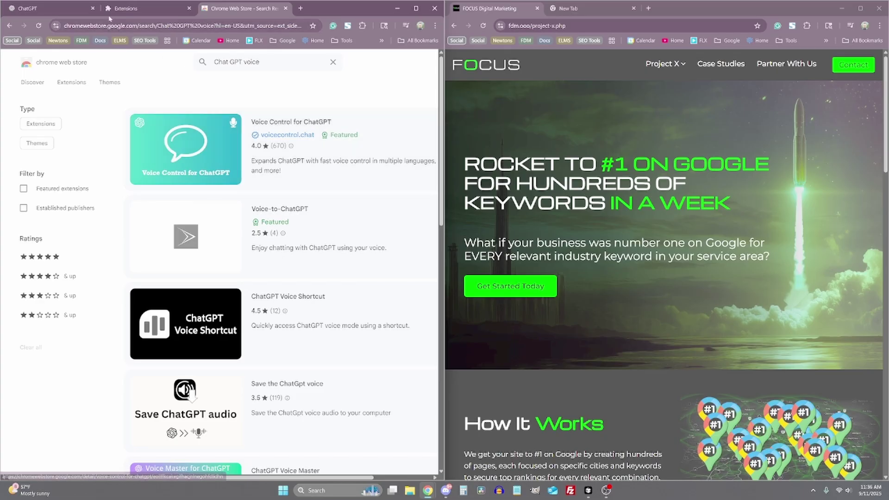
middle_click(147, 7)
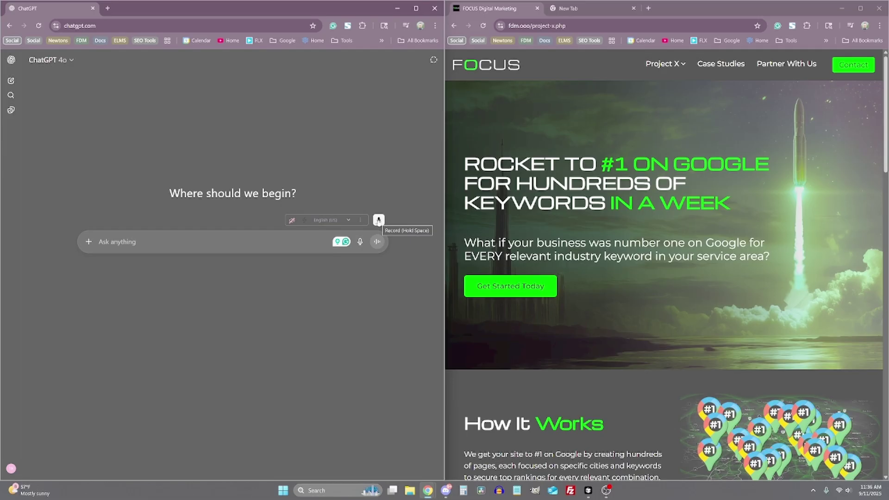
click(379, 221)
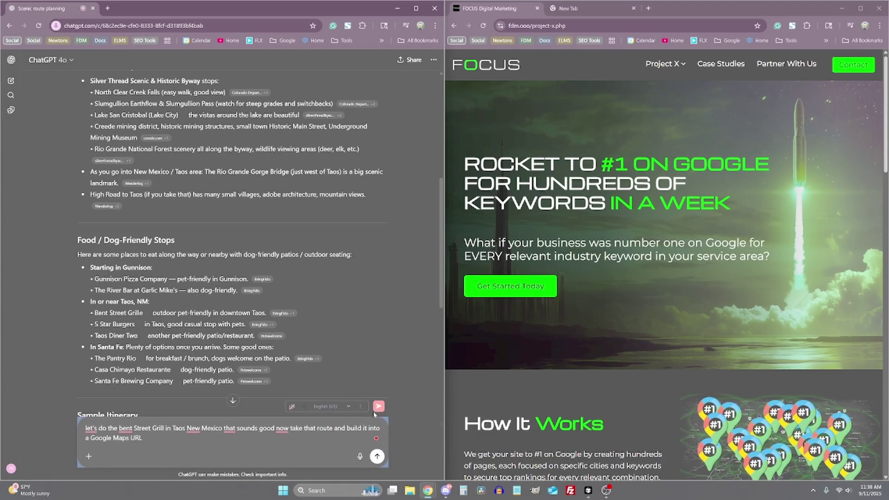
Send the dictated route request and copy the generated Google Maps link.
click(379, 407)
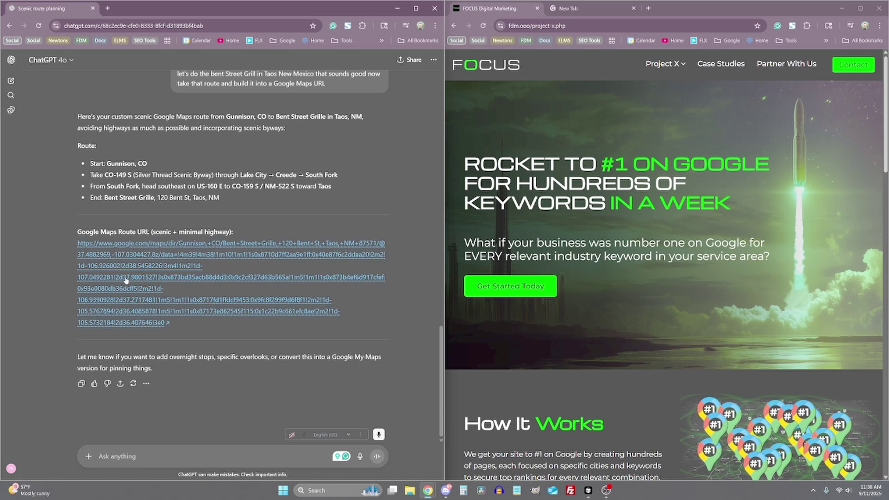
click(130, 301)
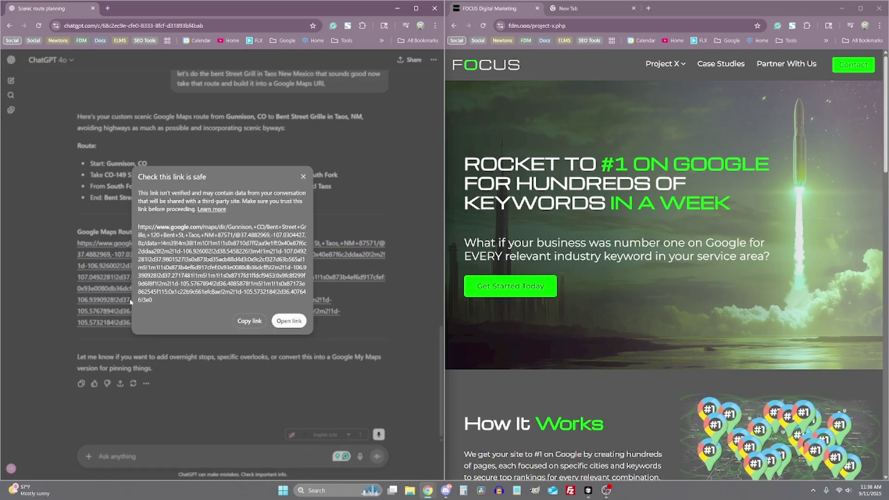
click(253, 321)
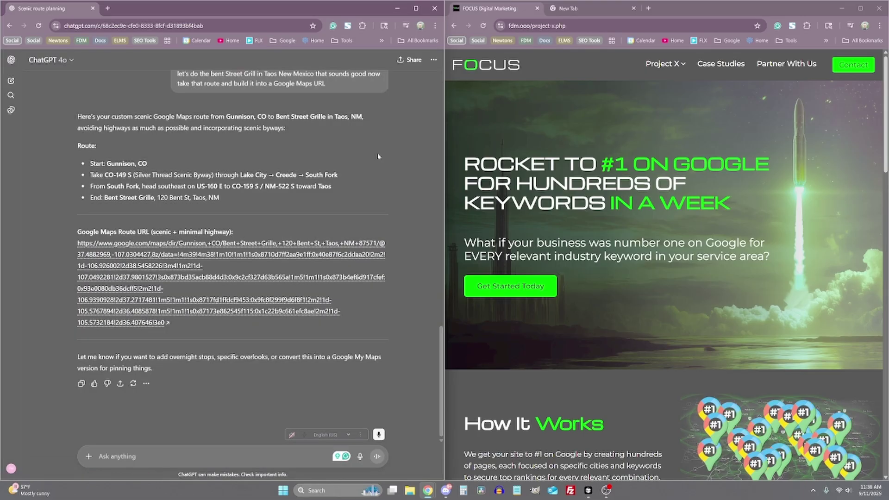
Preview the Gunnison-to-Bent Street Grille route in a new tab, then close it.
click(566, 10)
click(528, 26)
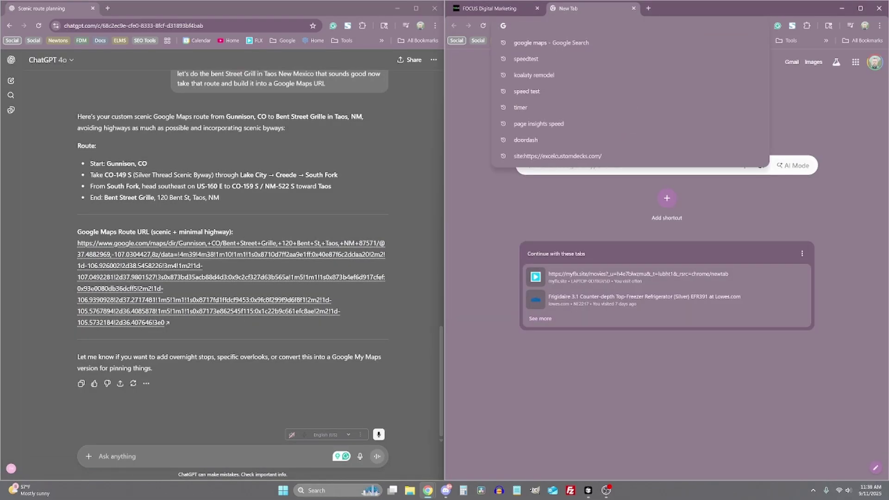
key(ctrl+v)
key(Return)
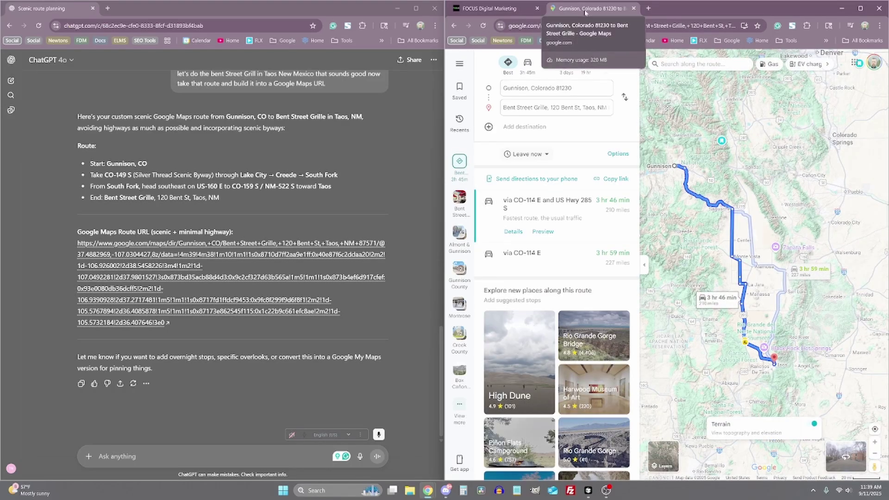
click(632, 8)
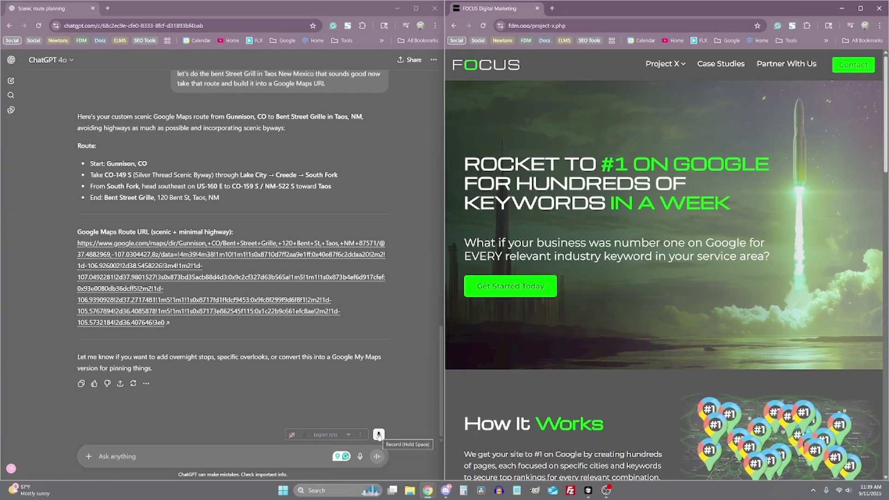
Dictate and send a request for the complete route to Santa Fe via the overlooks and Bent Street Grille.
click(379, 435)
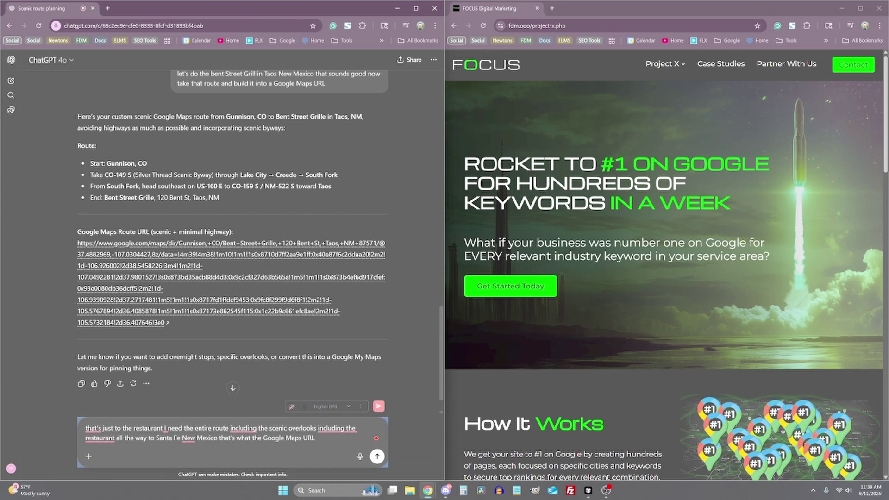
click(379, 405)
key(Return)
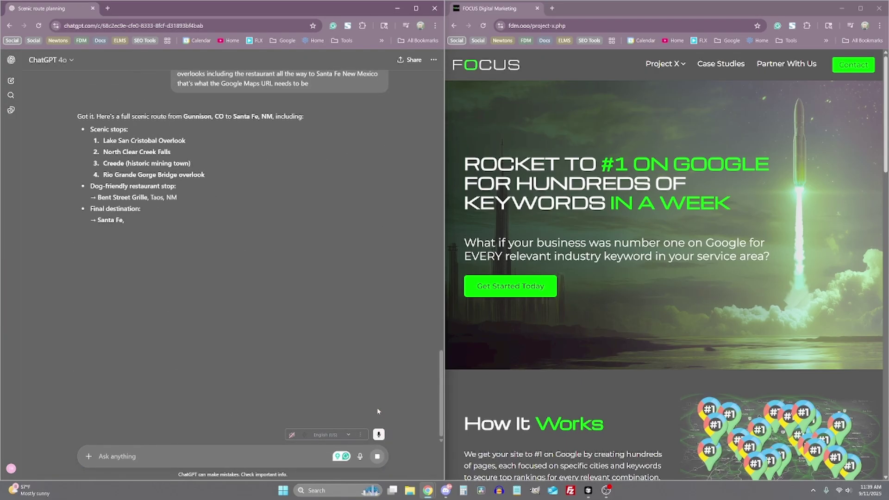
Load the copied seven-stop route URL in a new tab (about 6 hr 40 min).
click(552, 9)
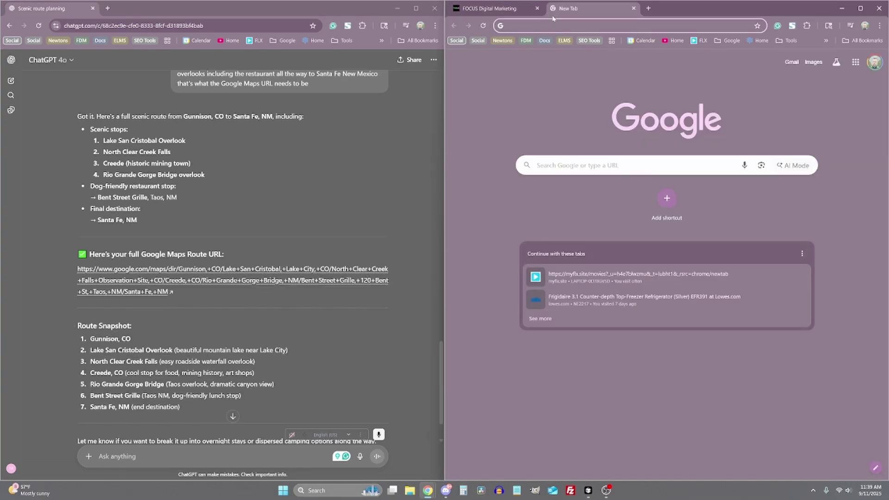
text(https://www.google.com/maps/dir/Gunnison,+CO/Lake+San+Cristobal,+Lake+City,+CO/North+Clear+Creek+Falls+Observation+Site,+CO/Creede,+CO/Rio+Grande+Gorge+Bridge,+NM/Bent+Street+Grille,+120+Bent+St,+Taos,+NM/Santa+Fe,+NM)
key(Return)
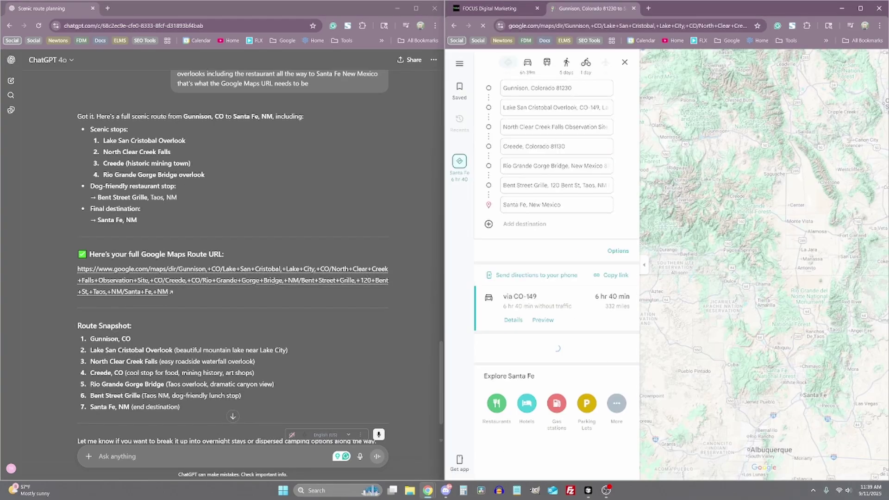